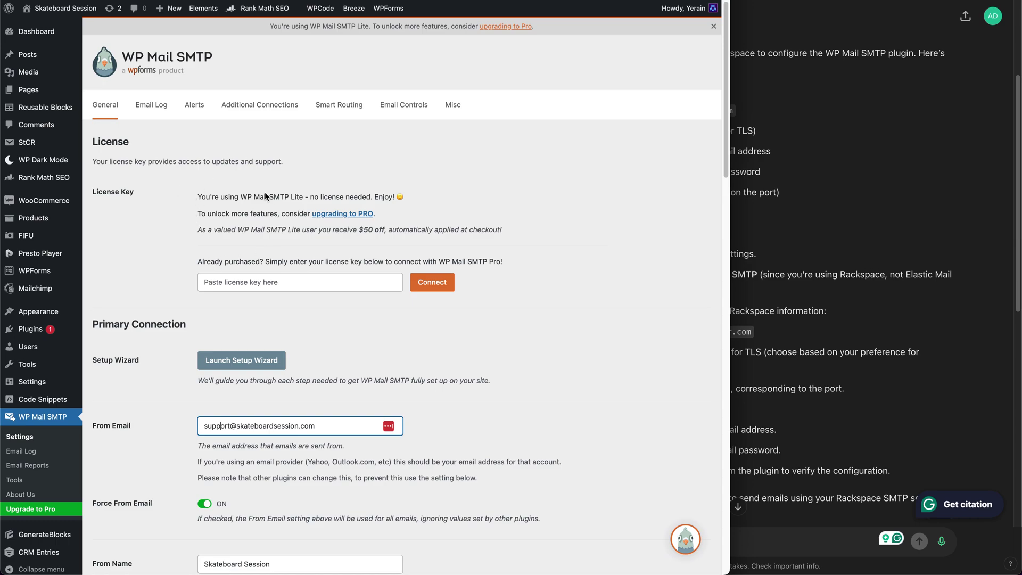
Step: Switch from the WP Mail SMTP settings to the Cloudways Rackspace Mailboxes tab
key(ctrl+Tab)
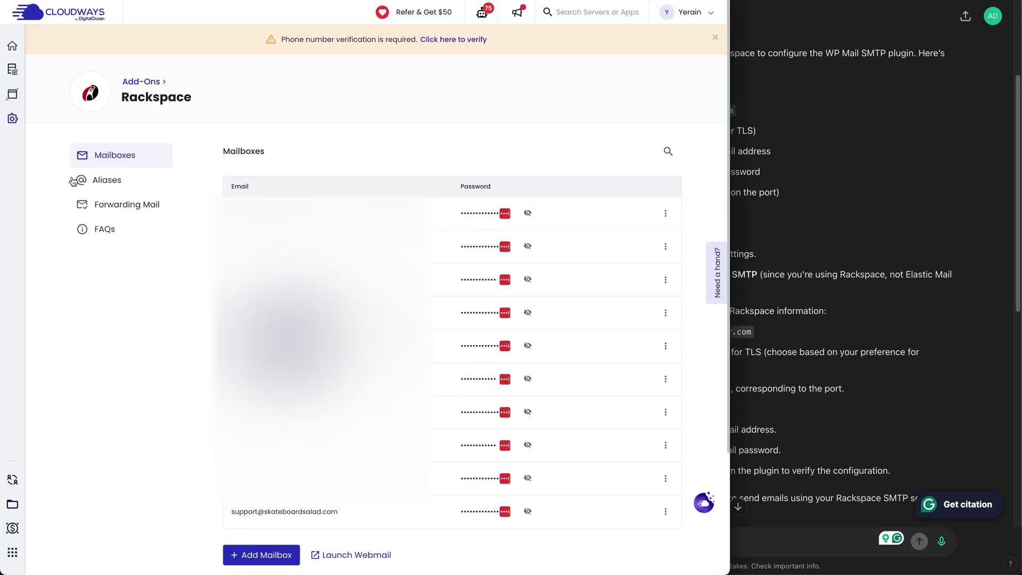
mouse_move(14, 126)
click(257, 557)
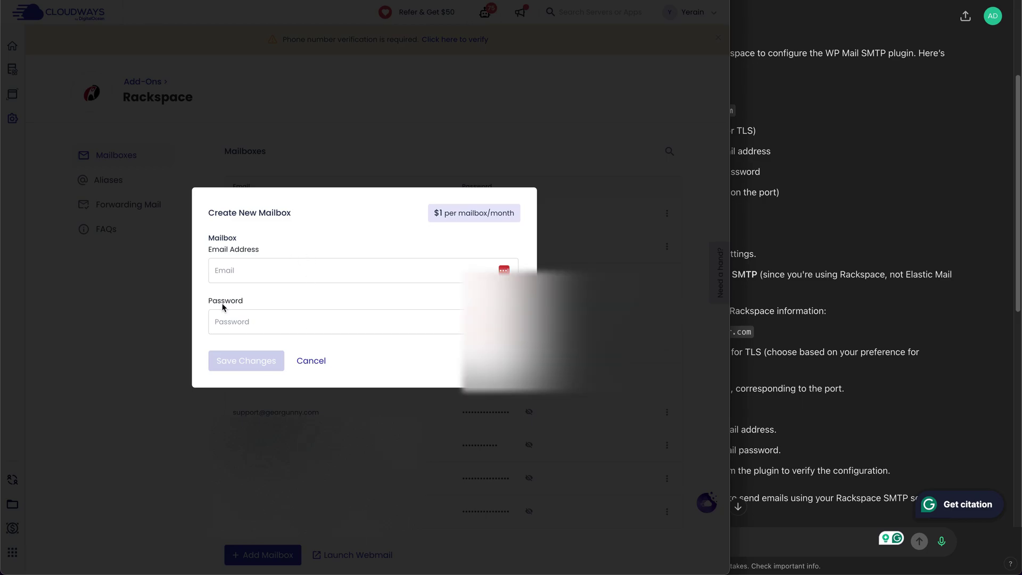
click(312, 361)
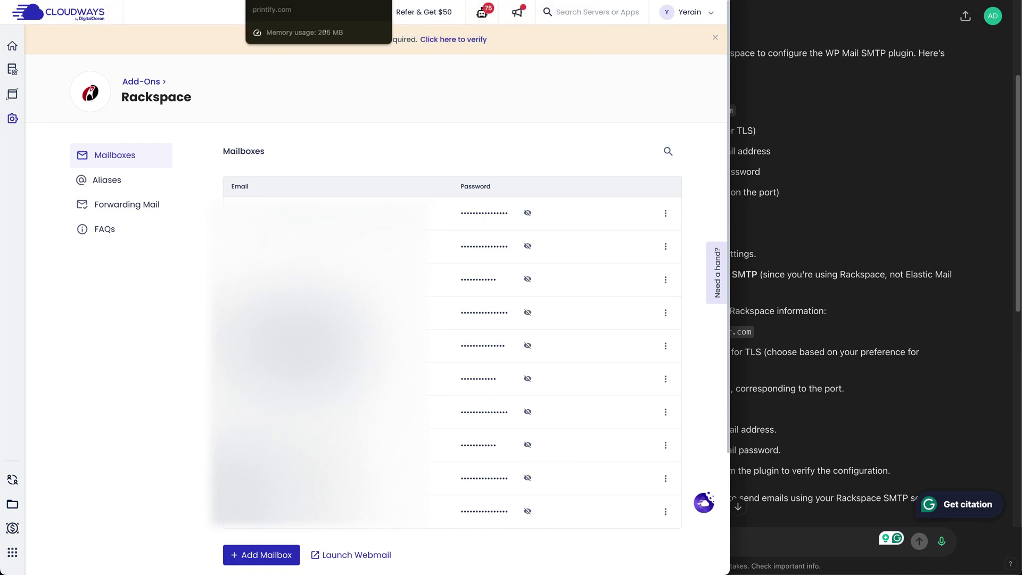
click(287, 0)
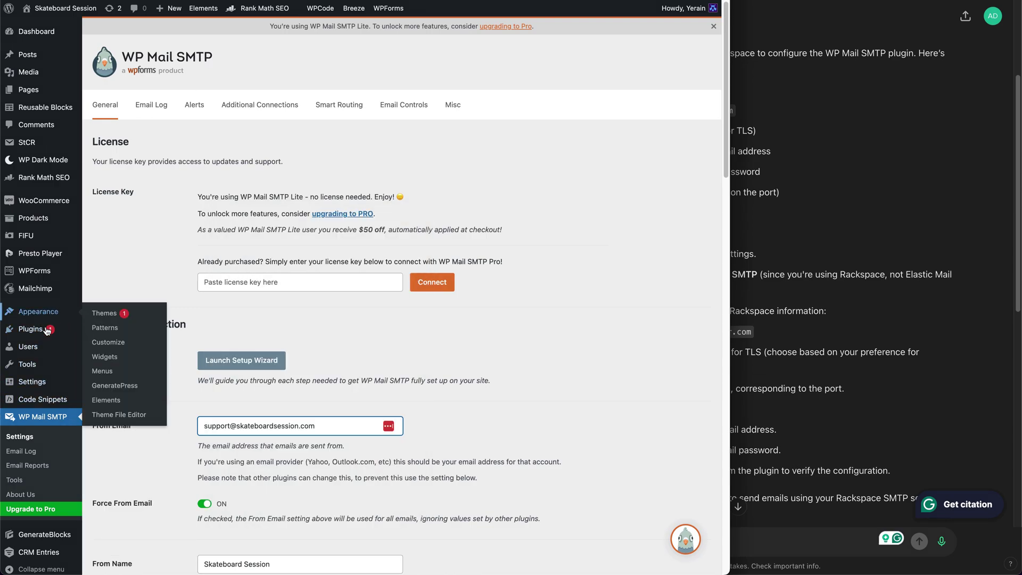
Step: Search Add Plugins for 'wp smtp', confirm WP Mail SMTP shows Active, then clear the search
mouse_move(43, 332)
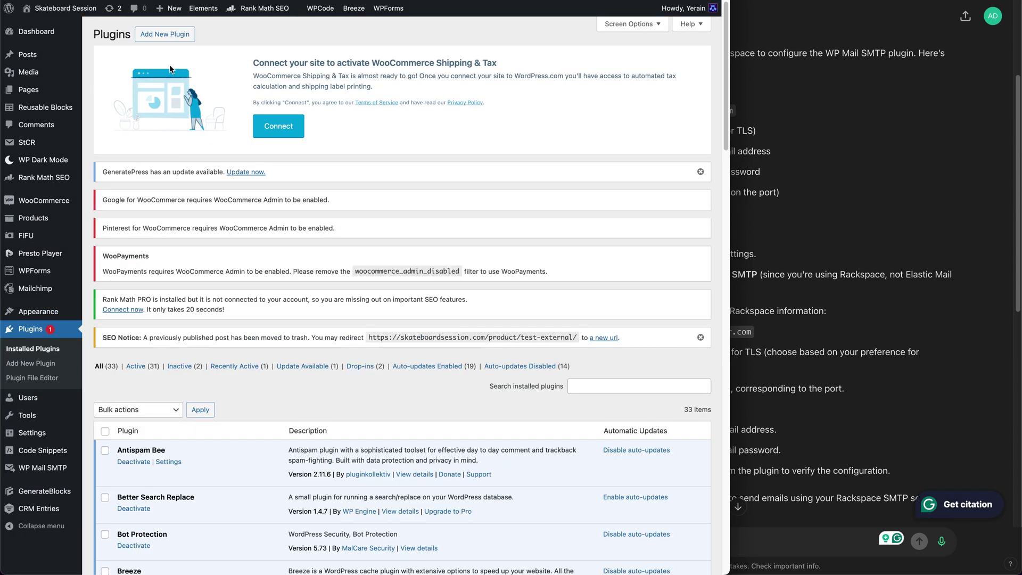
click(167, 42)
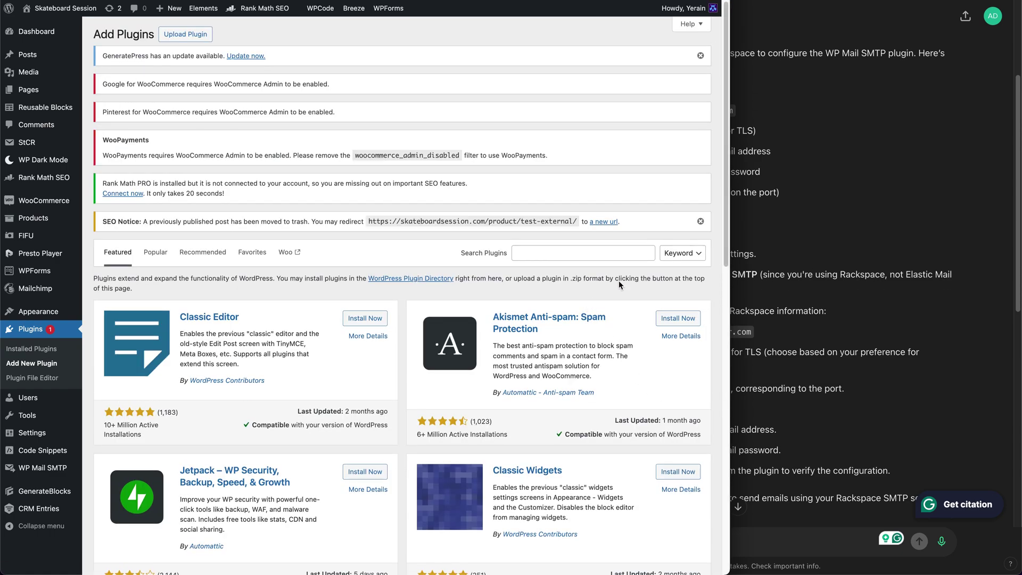
click(604, 254)
text(wp smtp)
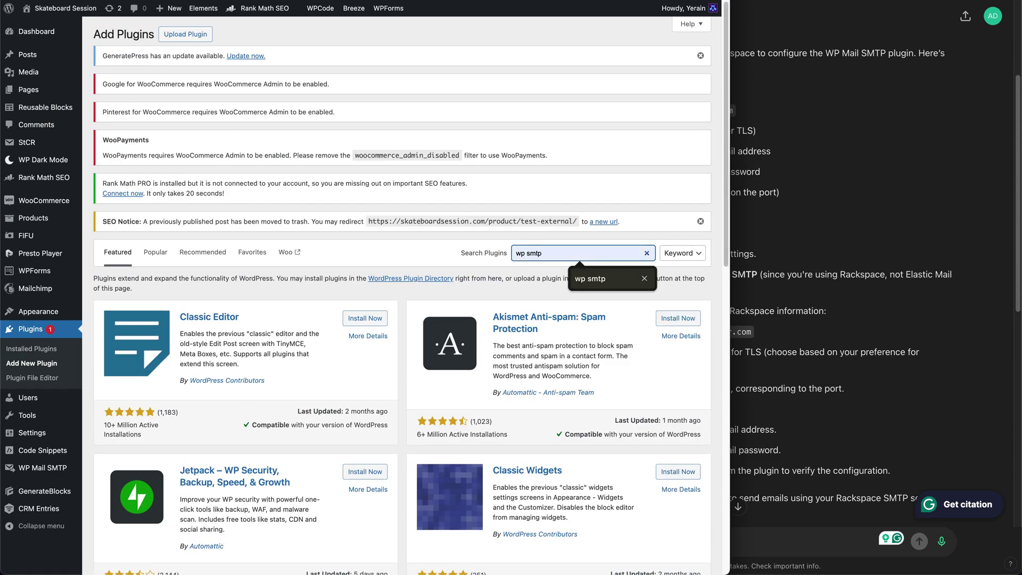
key(Return)
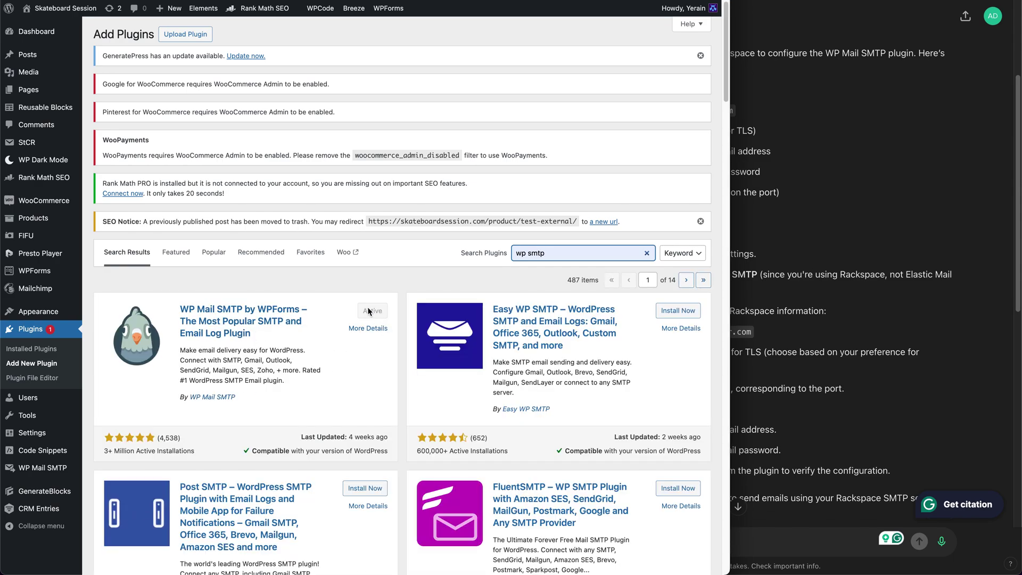
click(647, 253)
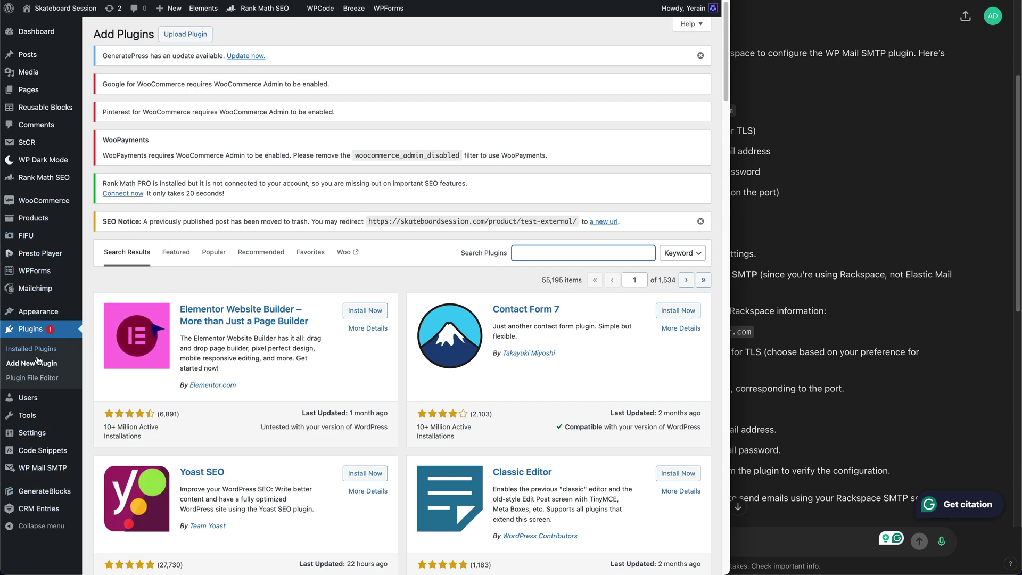
Step: Find WP Mail SMTP in the sidebar and return to its settings page
key(super+f)
text(s)
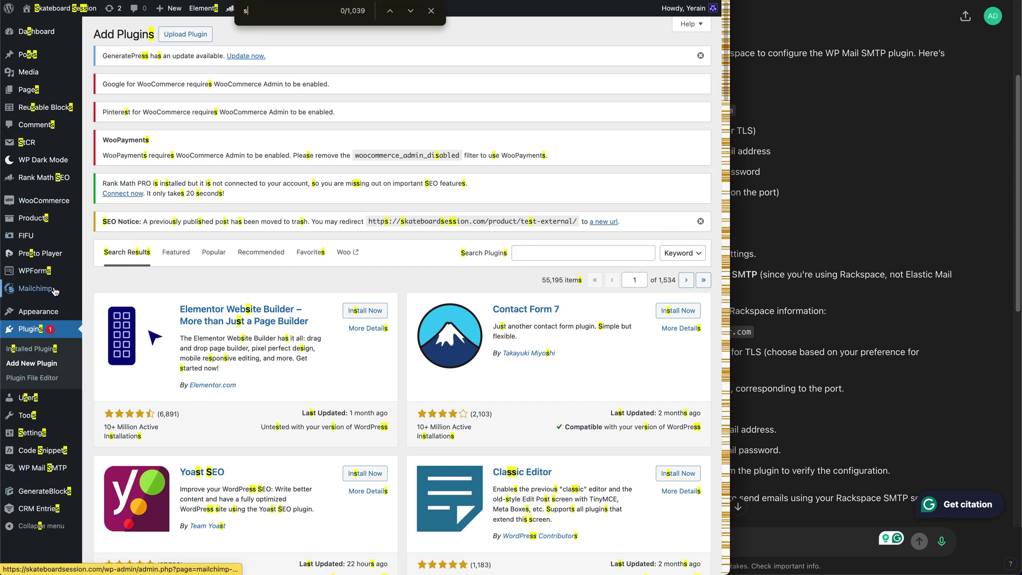
text(m)
click(48, 469)
Step: Review the From Email address, its help text and the From Name value
scroll(173, 262, down, 2)
scroll(174, 262, down, 4)
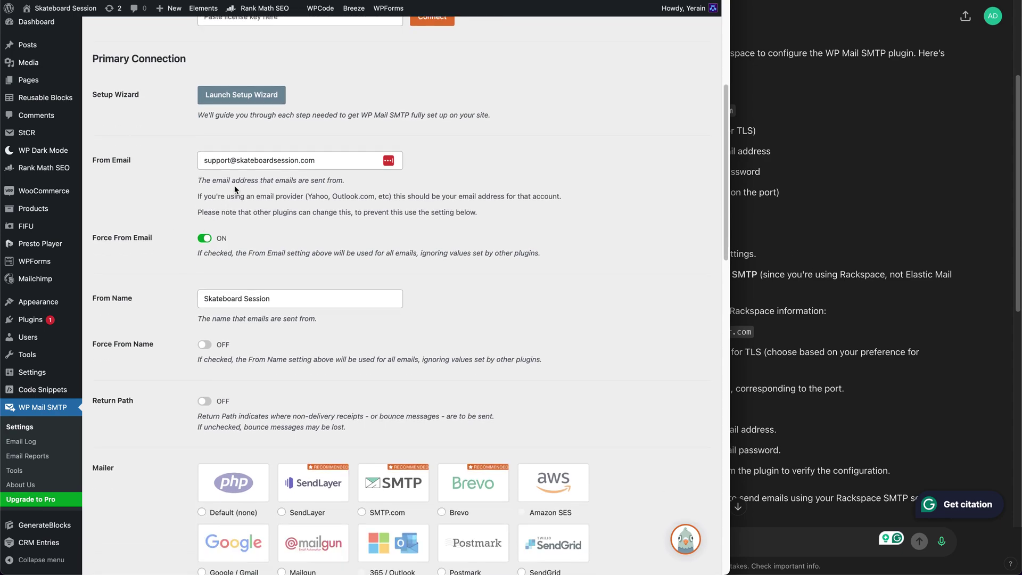
mouse_move(203, 161)
mouse_down()
mouse_move(337, 158)
mouse_move(201, 157)
mouse_up()
click(227, 195)
drag(227, 195, 272, 212)
drag(362, 212, 235, 116)
click(234, 115)
drag(207, 161, 316, 167)
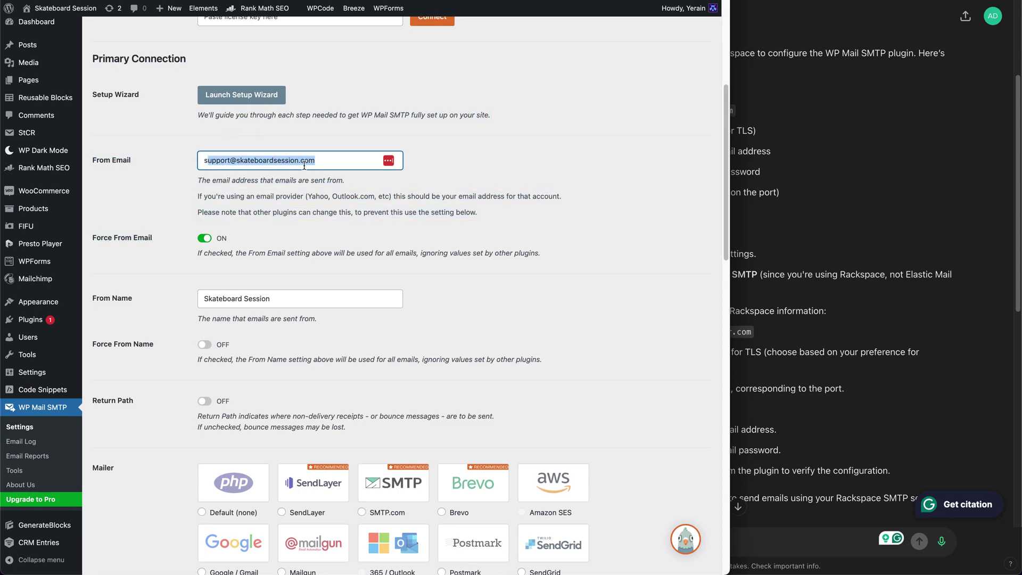
scroll(276, 202, down, 4)
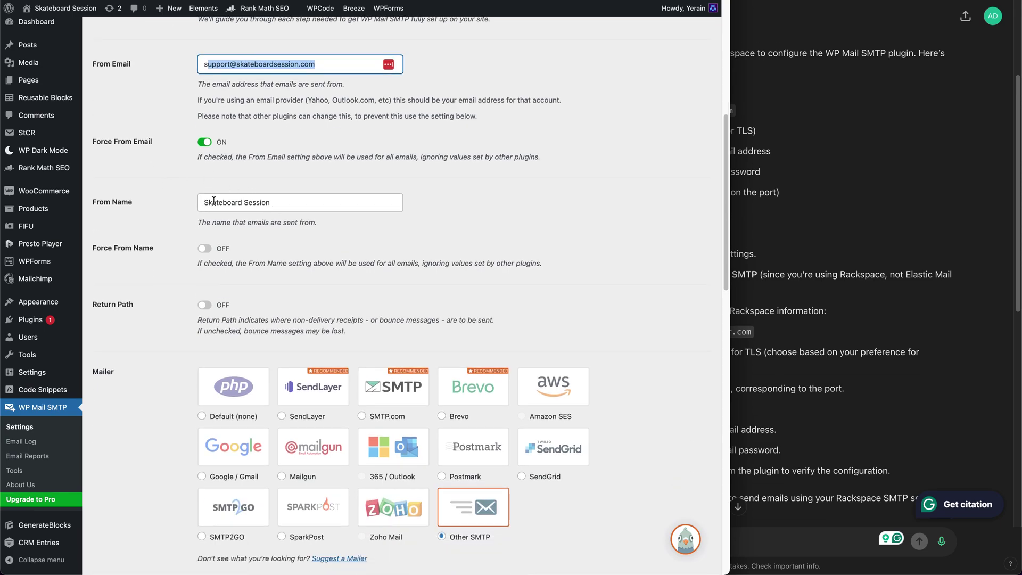
mouse_move(211, 201)
mouse_down()
mouse_move(276, 203)
mouse_move(205, 203)
mouse_up()
click(282, 203)
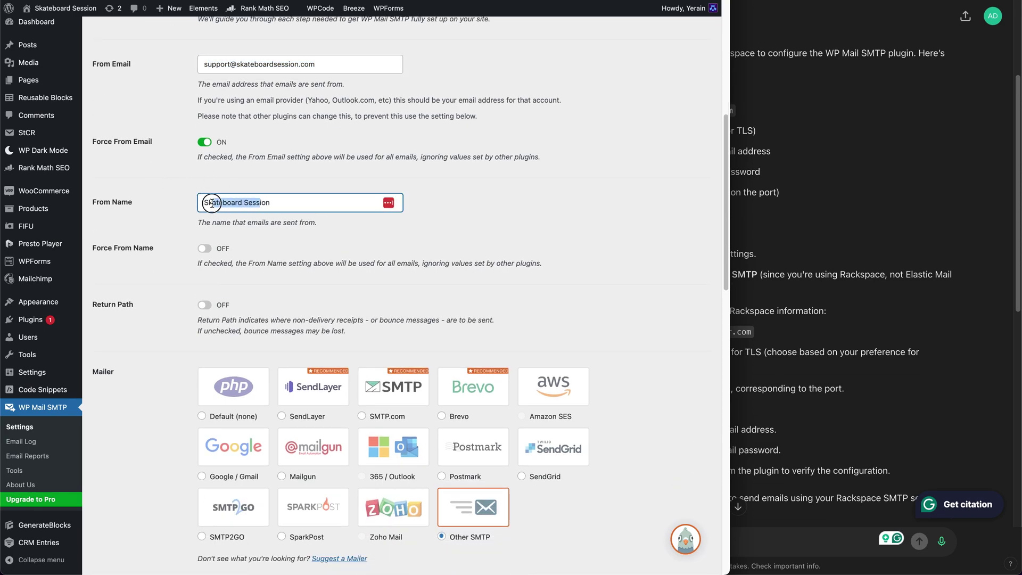
click(230, 203)
drag(287, 203, 186, 203)
Step: Check the Other SMTP section: host secure.emailsrvr.com, SSL, port 465, authentication on
scroll(142, 202, down, 3)
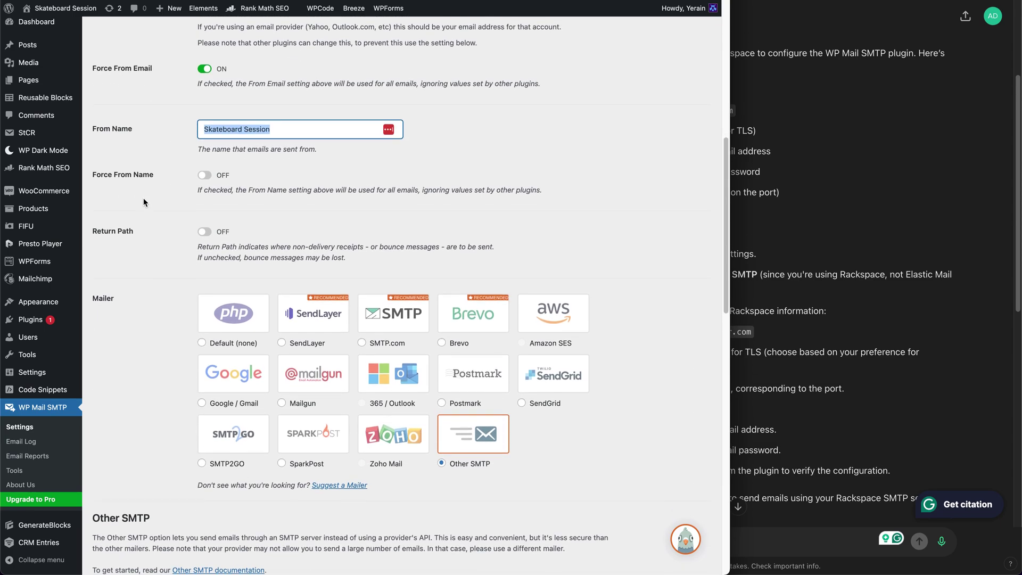
scroll(483, 365, down, 6)
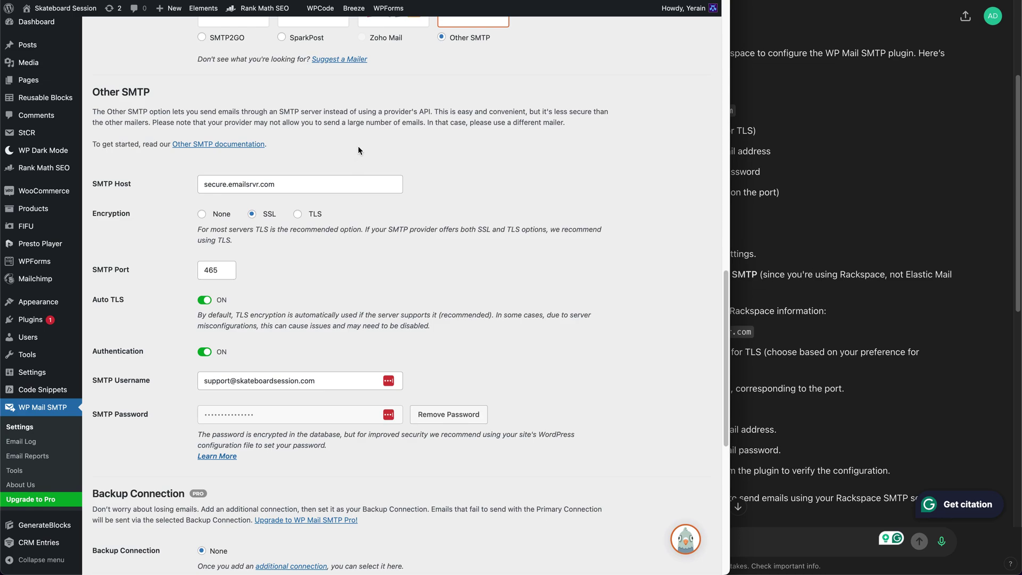
drag(93, 89, 394, 481)
click(394, 479)
Step: In ChatGPT's reply, find the suggested Rackspace SMTP credentials and host secure.emailsrvr.com
click(818, 350)
scroll(583, 130, up, 1)
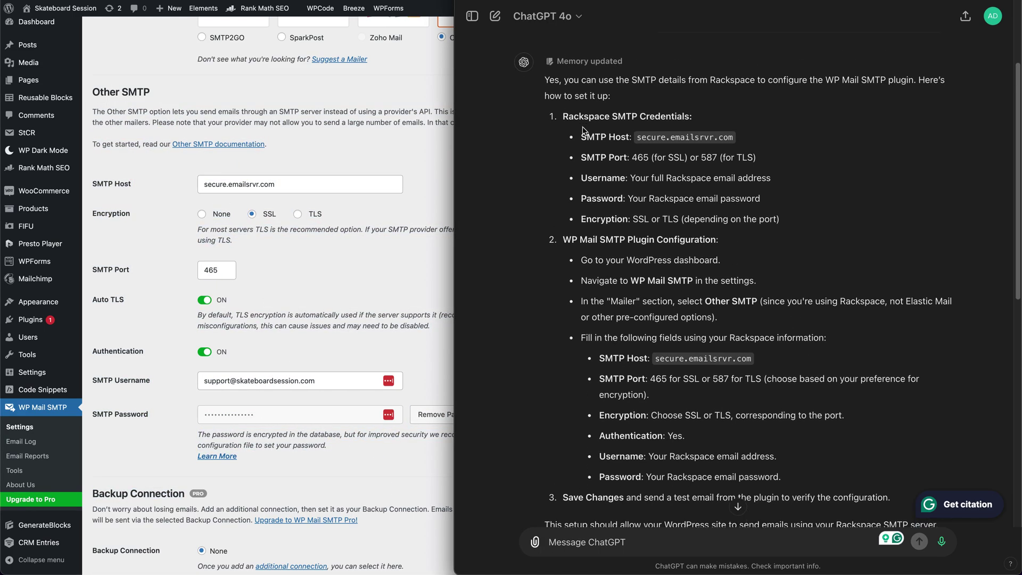
scroll(609, 201, up, 1)
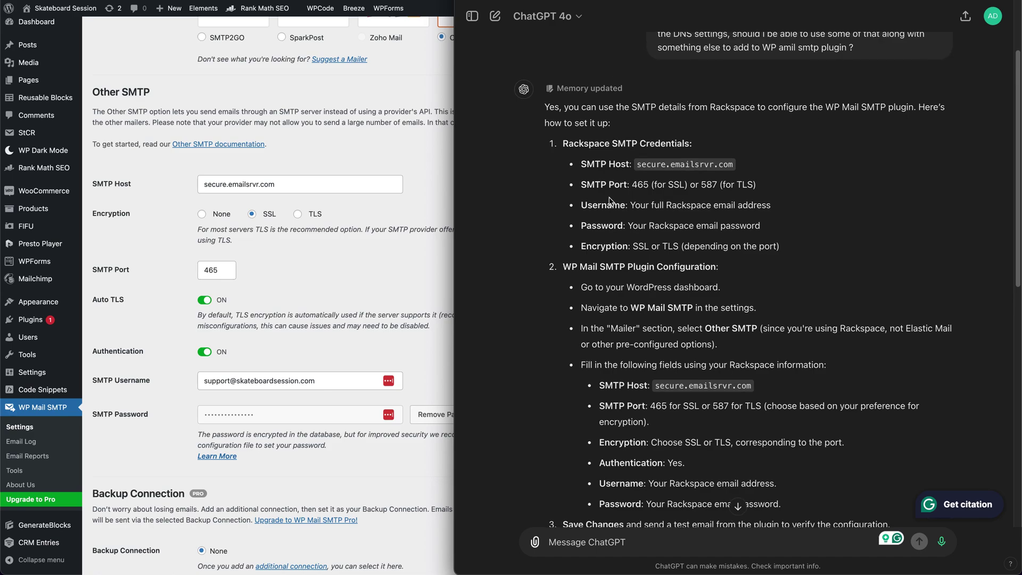
scroll(609, 201, down, 1)
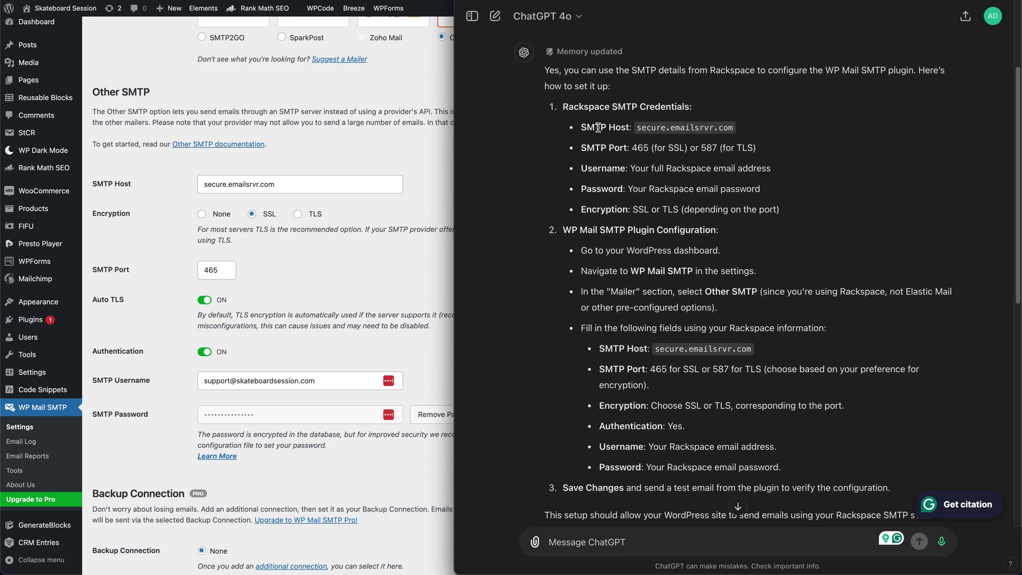
drag(599, 128, 648, 400)
drag(638, 127, 734, 128)
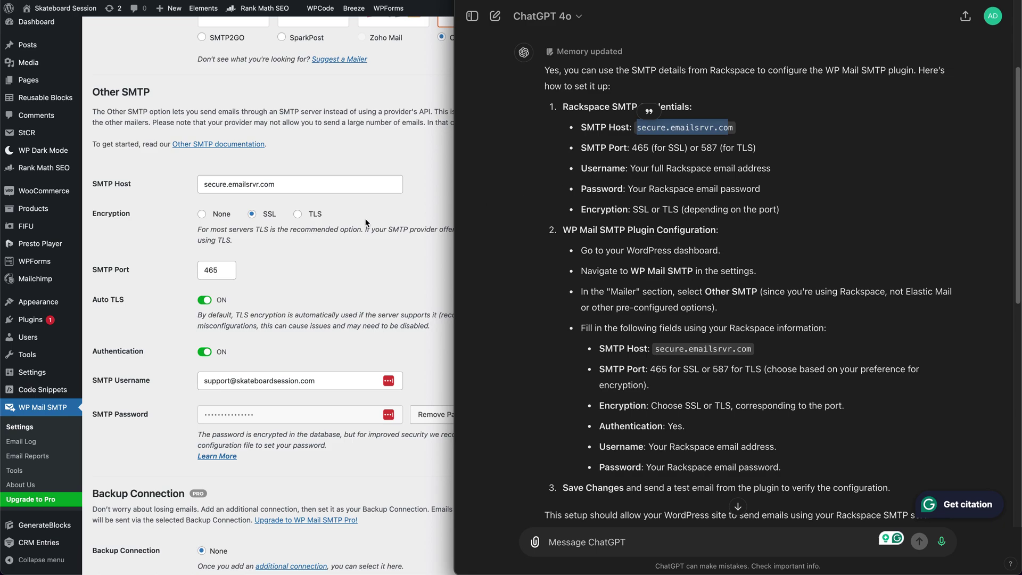
Step: Finish reading the reply, then compare WordPress's SMTP username against it
scroll(237, 282, down, 2)
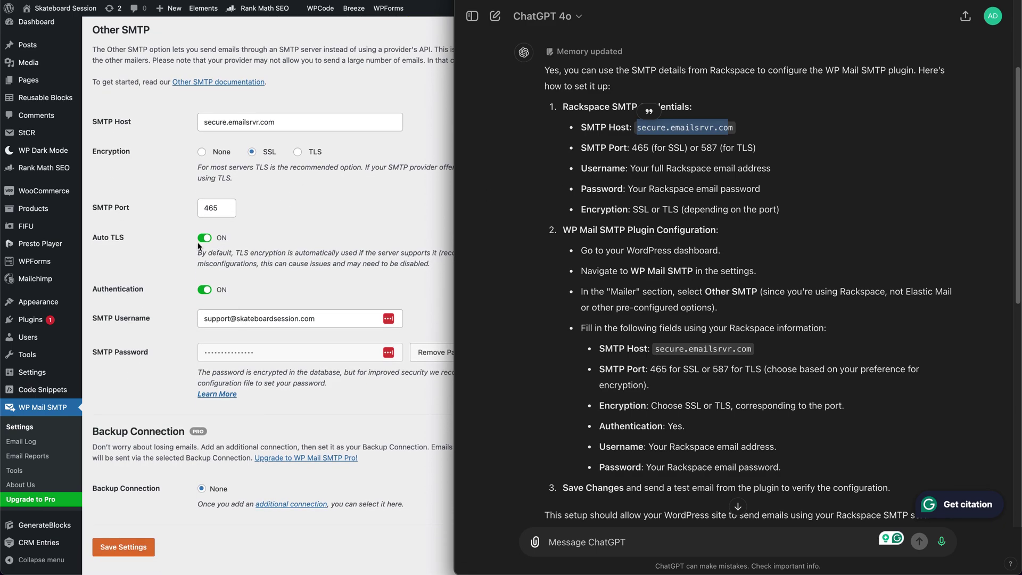
scroll(234, 215, down, 2)
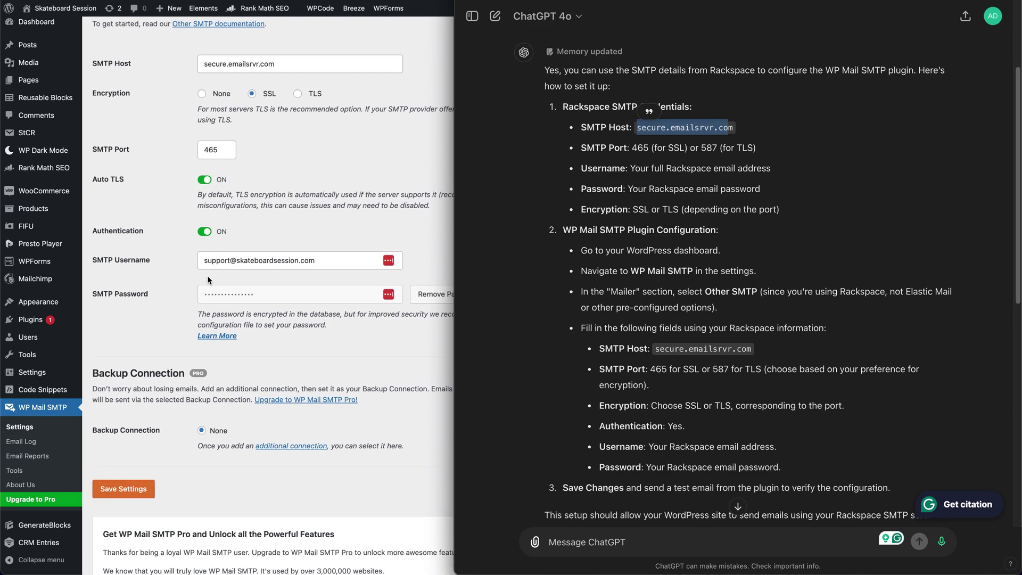
scroll(208, 280, down, 1)
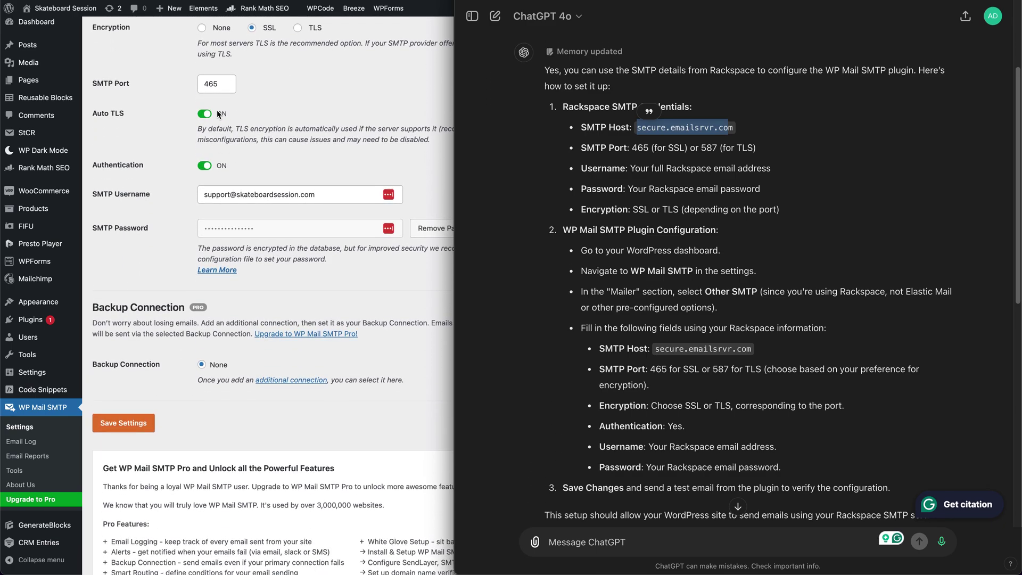
click(209, 195)
drag(209, 195, 297, 193)
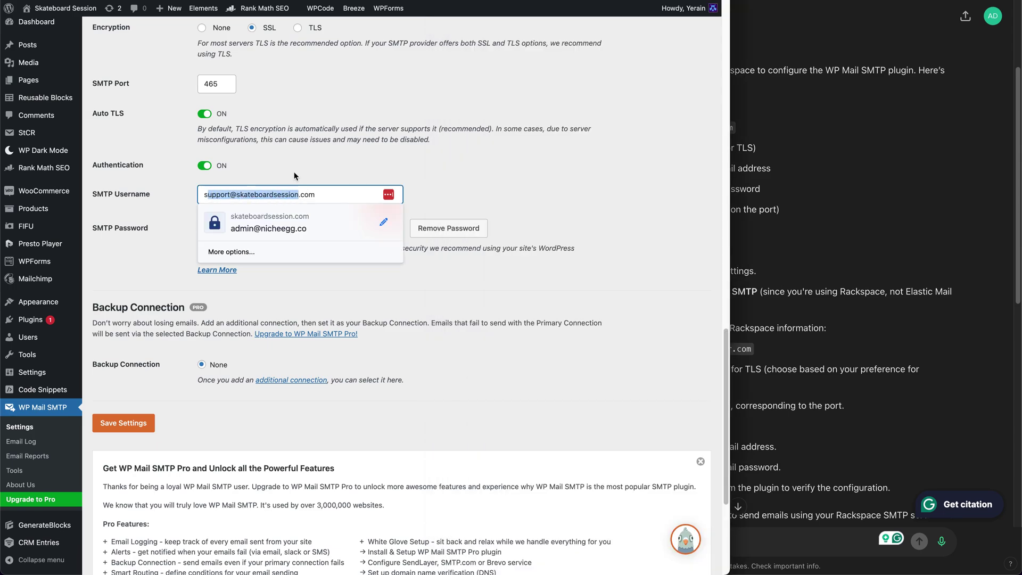
Step: Dismiss the username autofill and save the WP Mail SMTP General settings
click(293, 170)
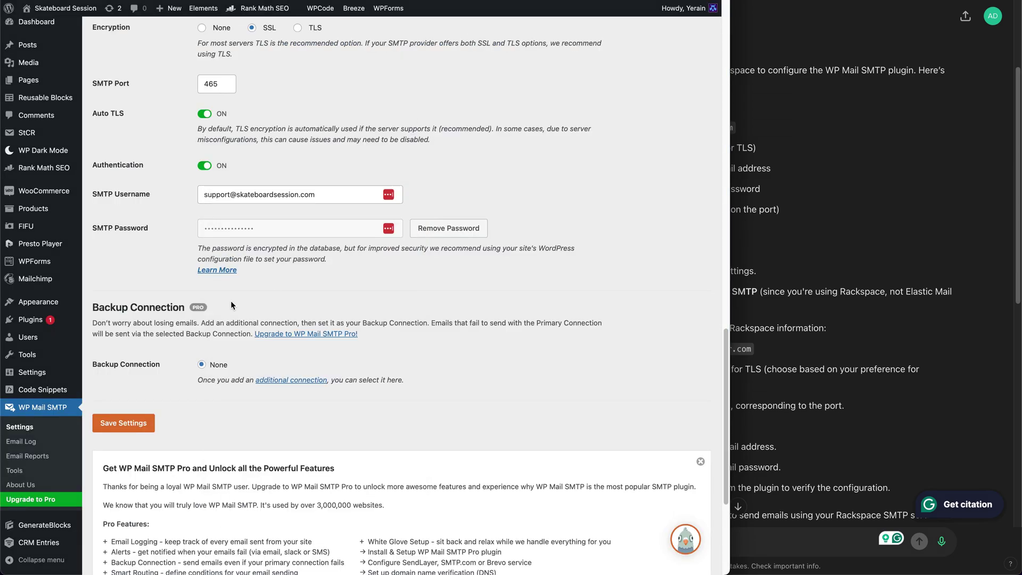
scroll(231, 300, down, 4)
click(122, 235)
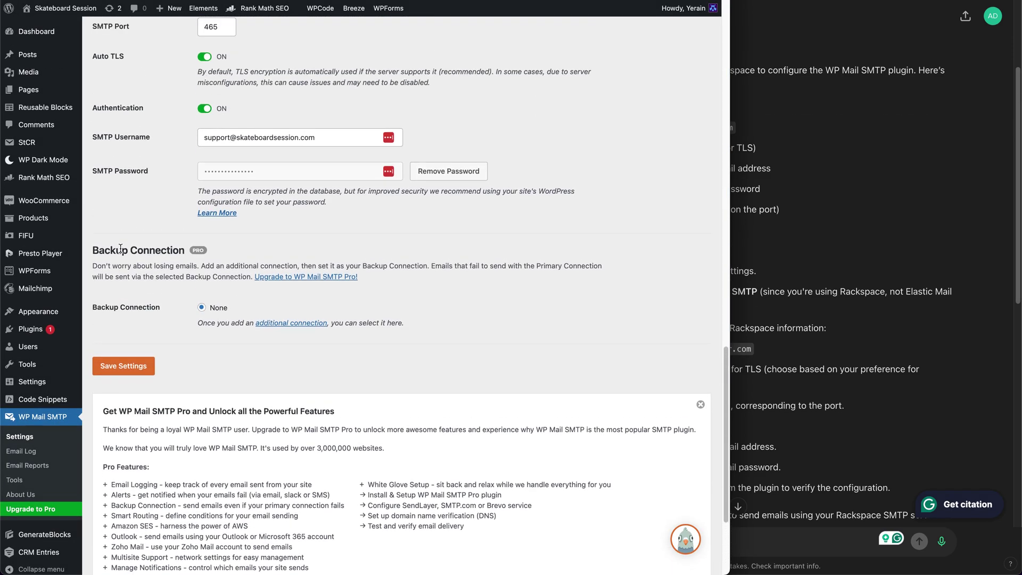
scroll(147, 297, up, 15)
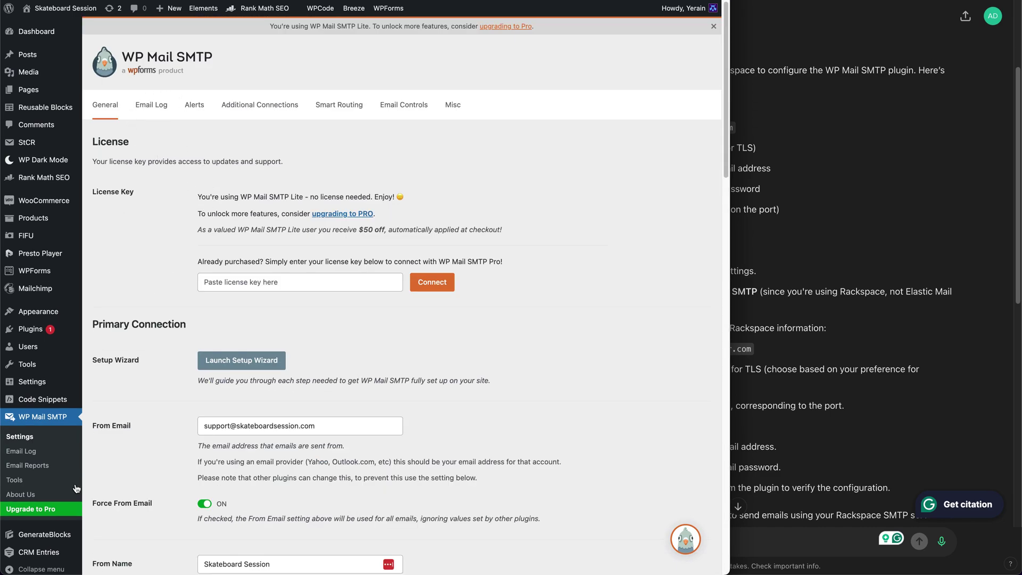
Step: Send a test email from WP Mail SMTP Tools and read the DMARC recommendation
click(22, 481)
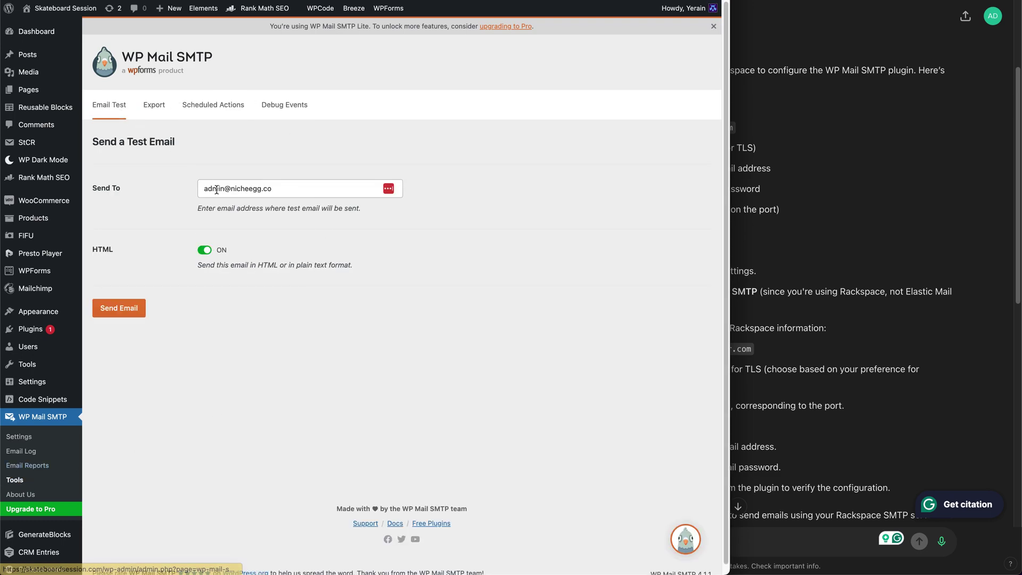
click(116, 310)
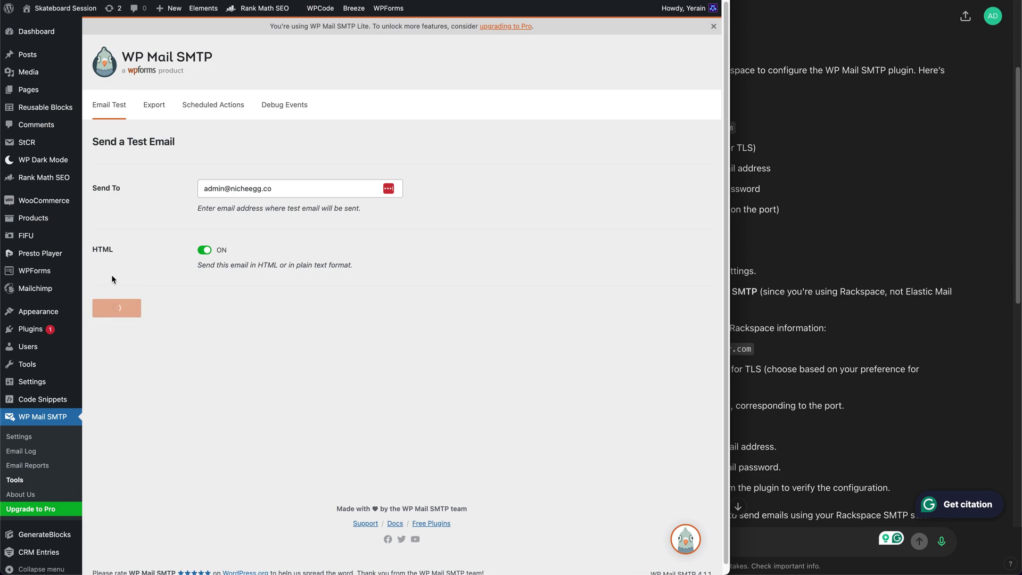
drag(107, 303, 600, 315)
click(614, 320)
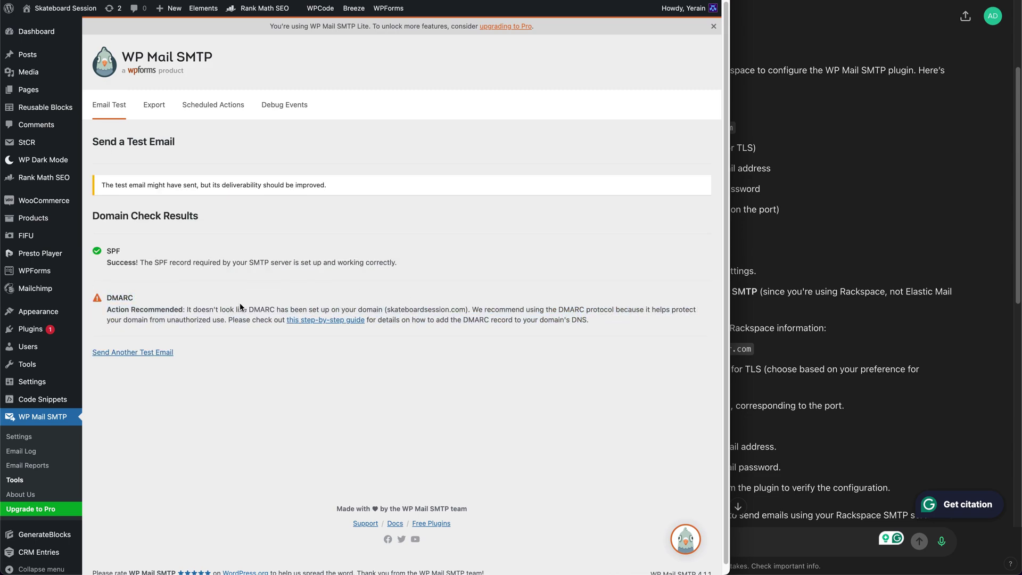
drag(239, 308, 456, 317)
click(382, 298)
Step: Review the SPF success result and the note that skateboardsession.com lacks DMARC
drag(191, 263, 312, 265)
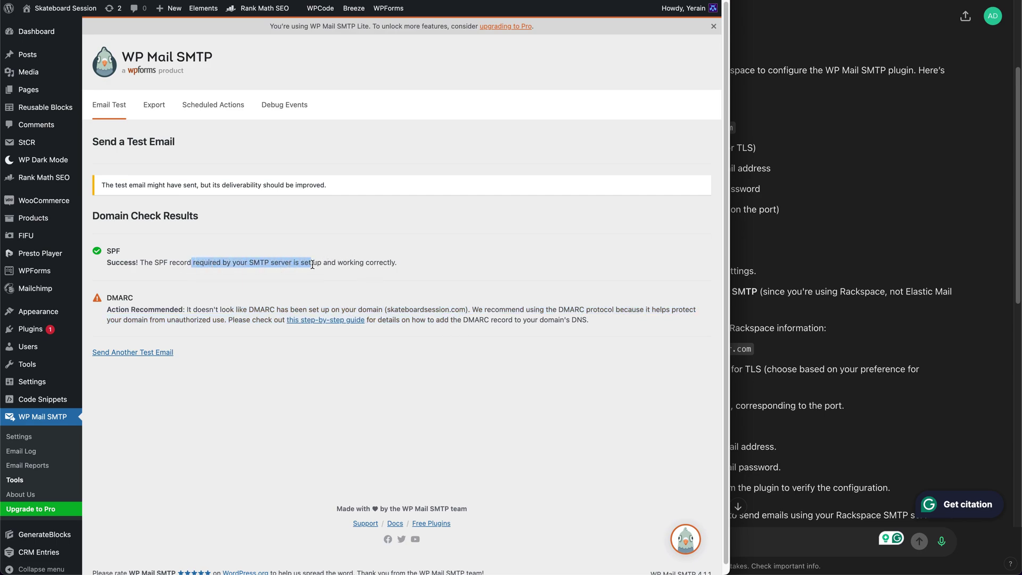
click(285, 307)
drag(230, 310, 463, 319)
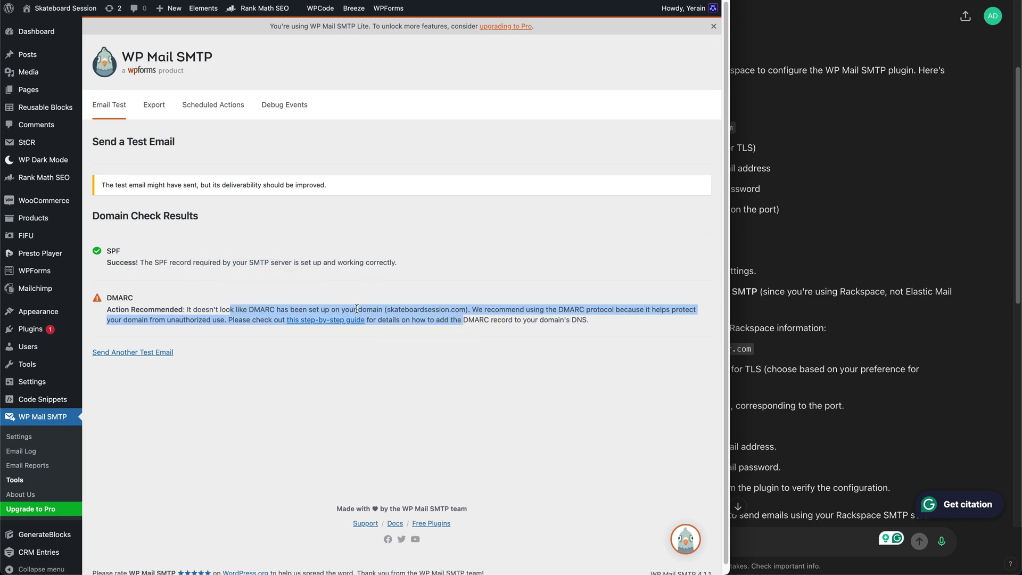
click(356, 309)
drag(332, 308, 436, 321)
click(435, 321)
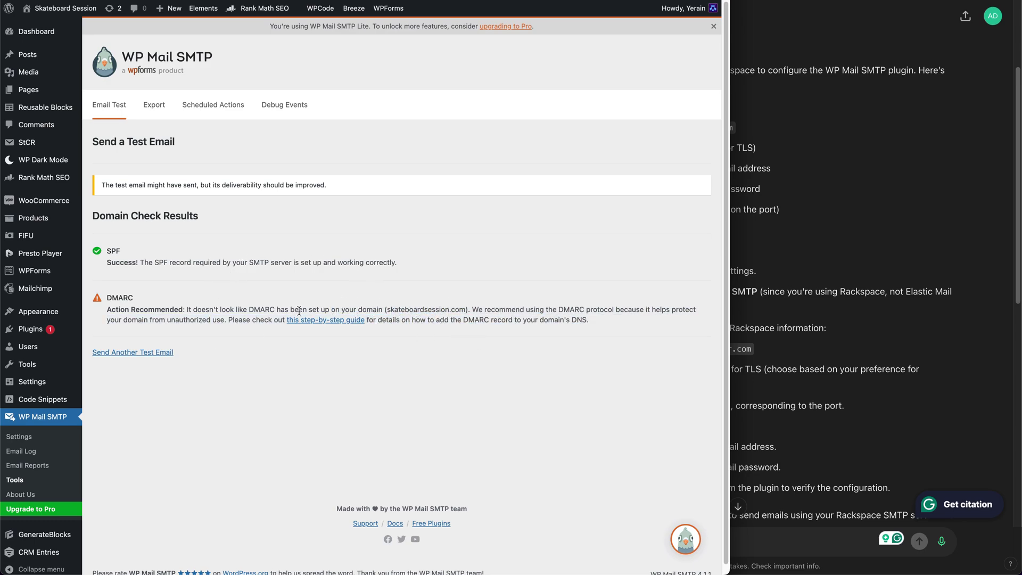
mouse_move(405, 553)
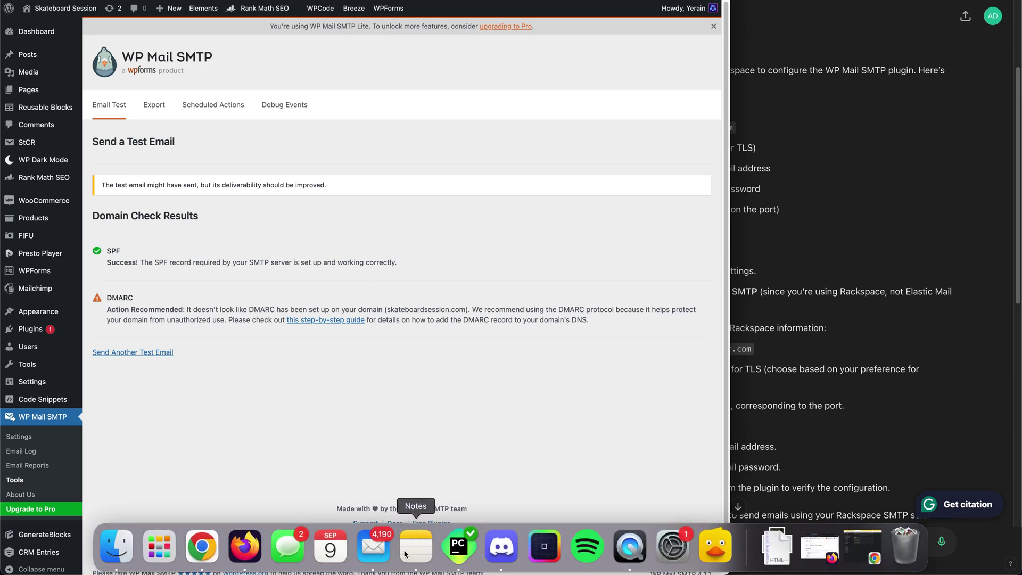